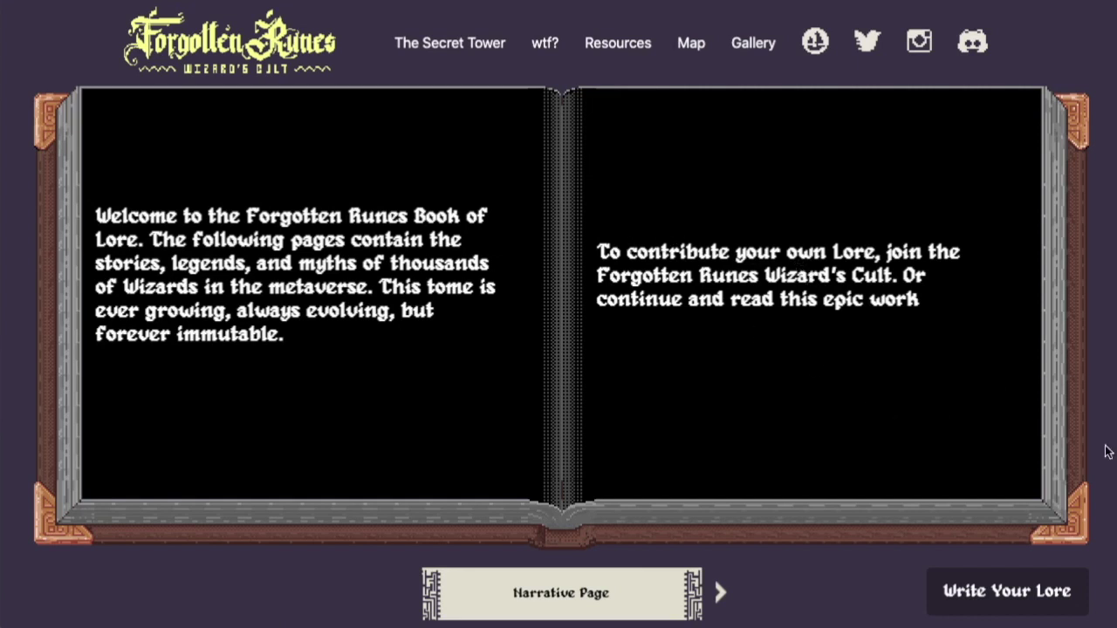
Page forward through the first wizards' lore, then back to the opening narrative page
left_click(726, 596)
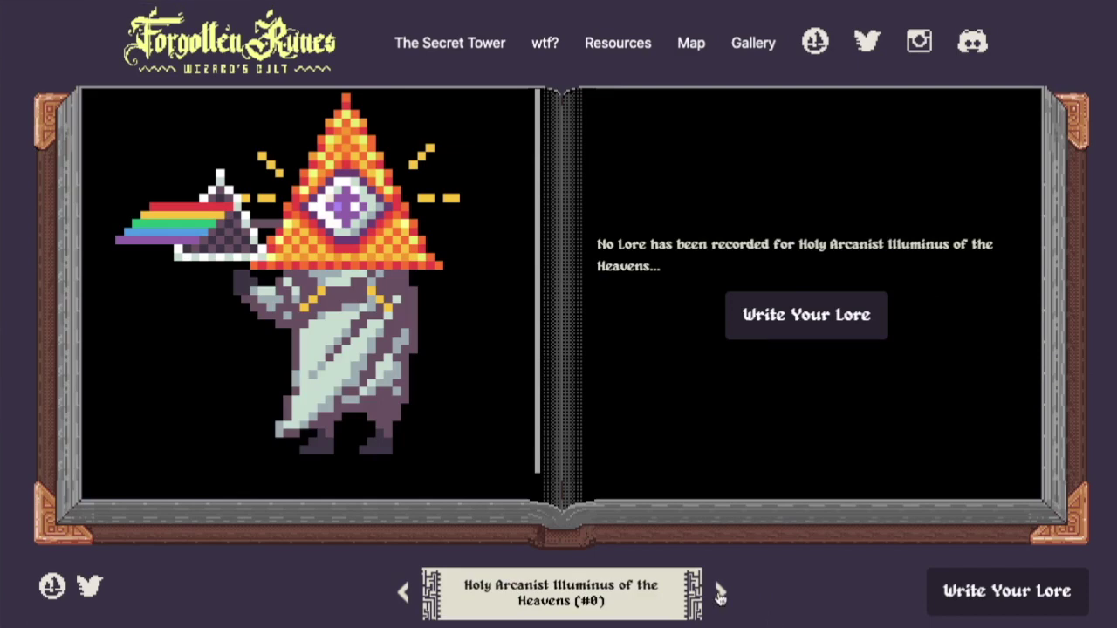
left_click(723, 596)
left_click(723, 597)
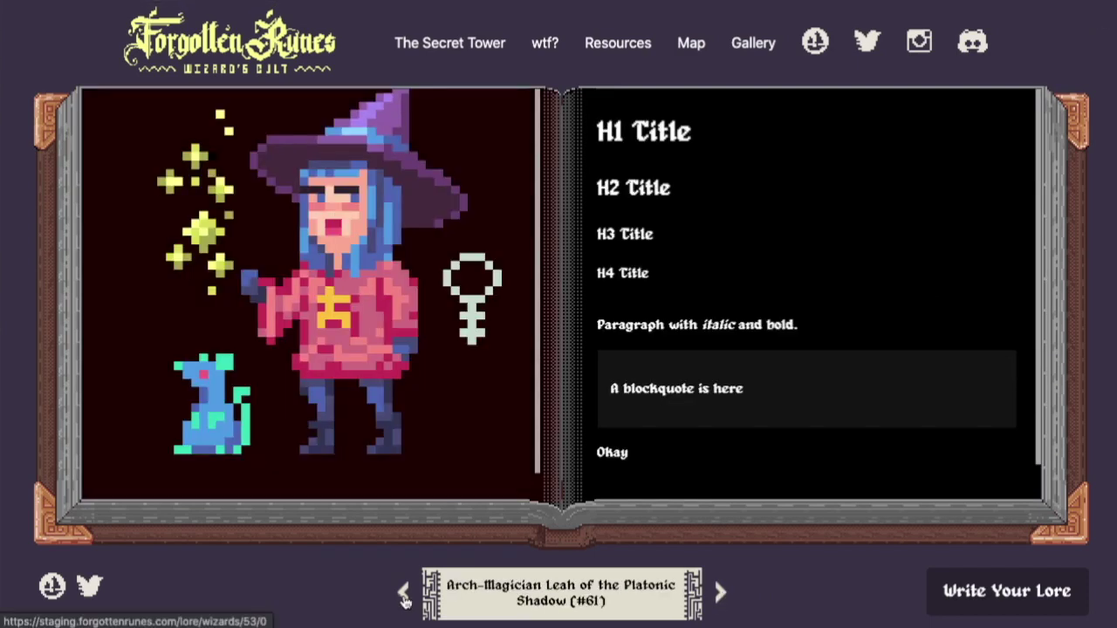
left_click(404, 595)
left_click(405, 595)
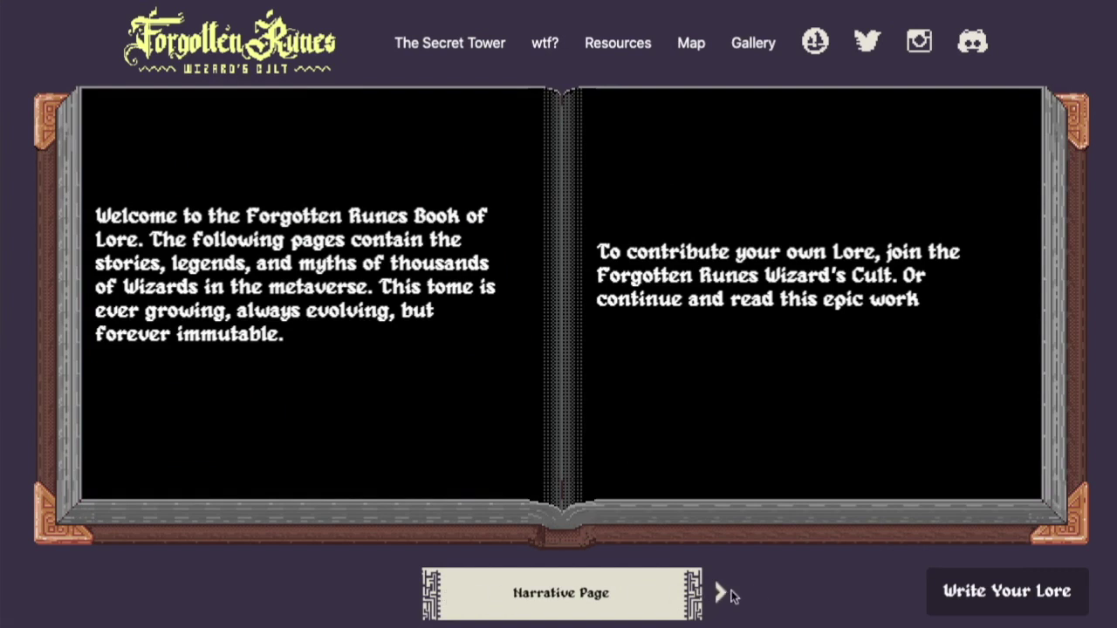
Page past Illuminus, Leah and Hue of Elysium to the end of Oberon's lore, then start new lore
left_click(723, 596)
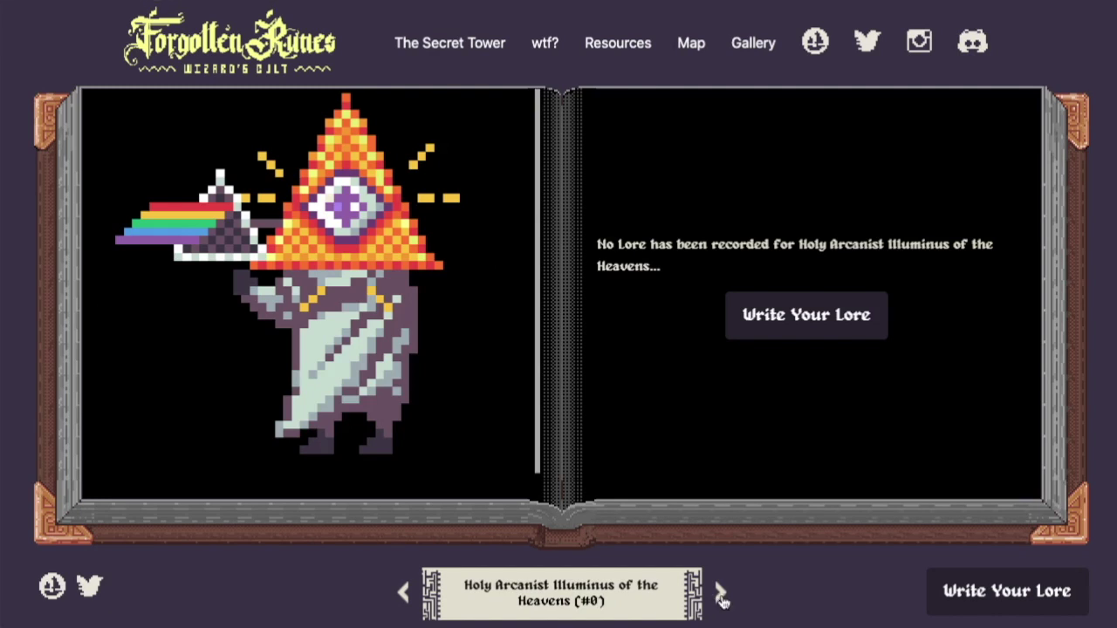
left_click(723, 596)
left_click(722, 596)
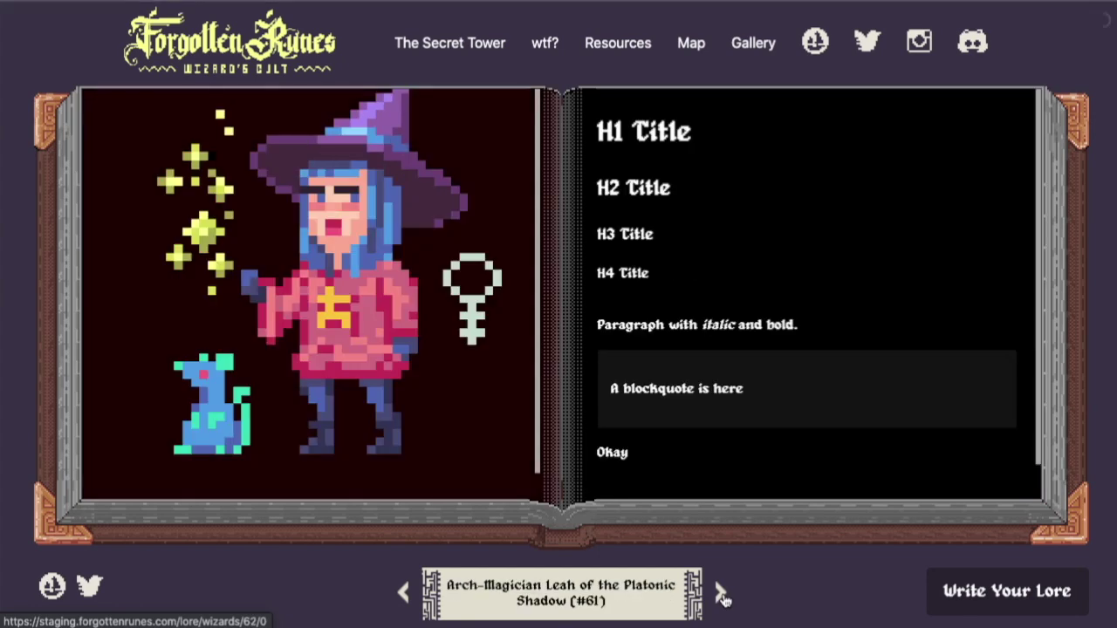
left_click(723, 595)
left_click(722, 595)
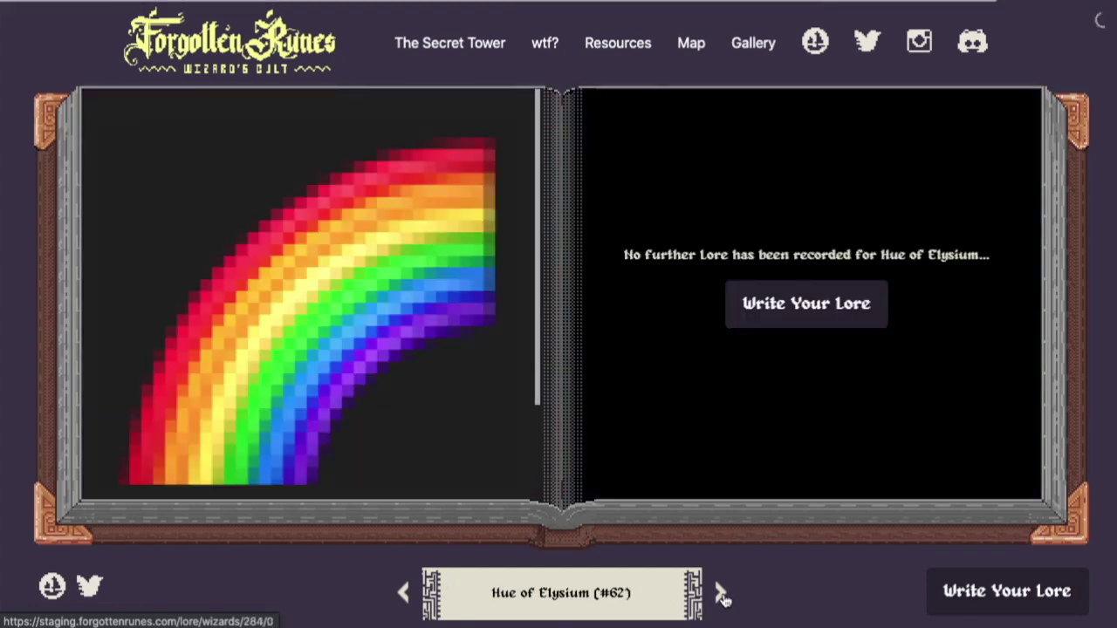
left_click(723, 595)
left_click(723, 596)
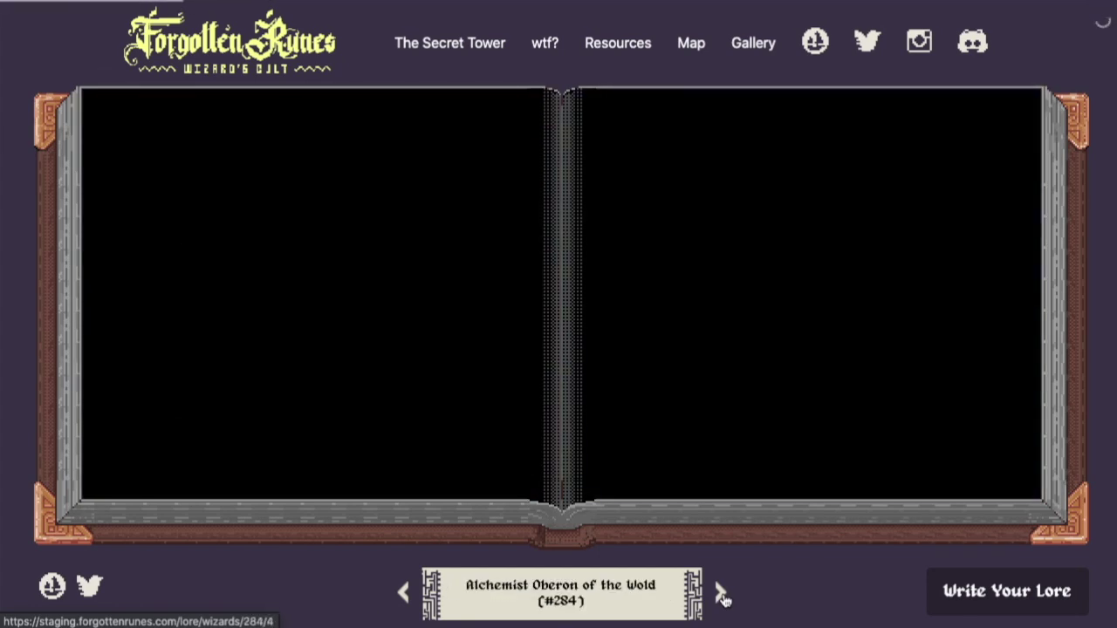
left_click(722, 595)
left_click(724, 598)
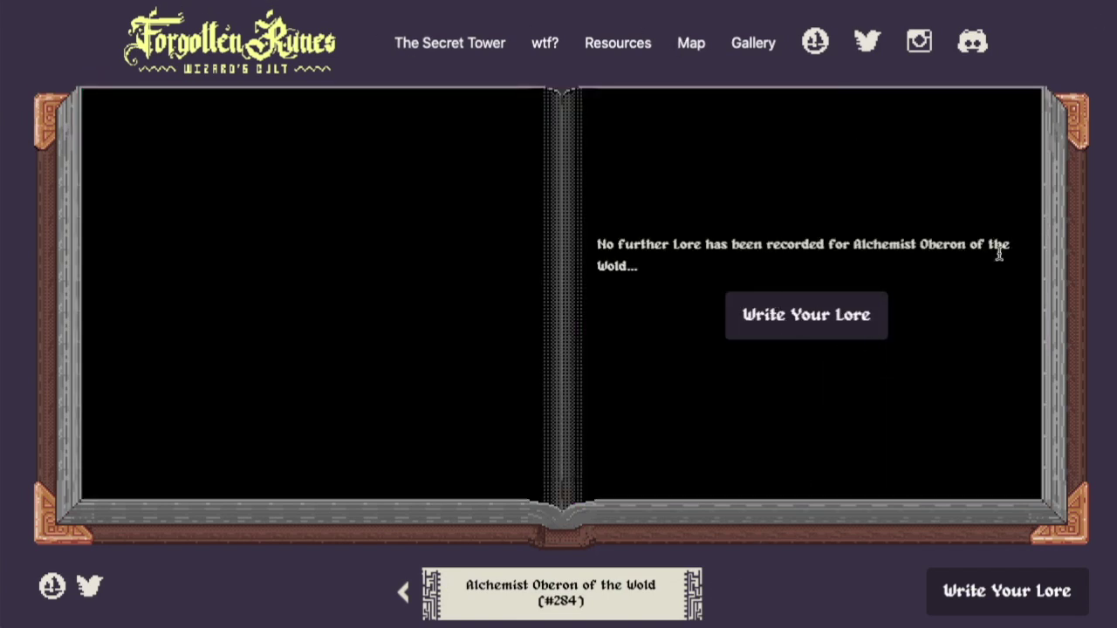
left_click(847, 327)
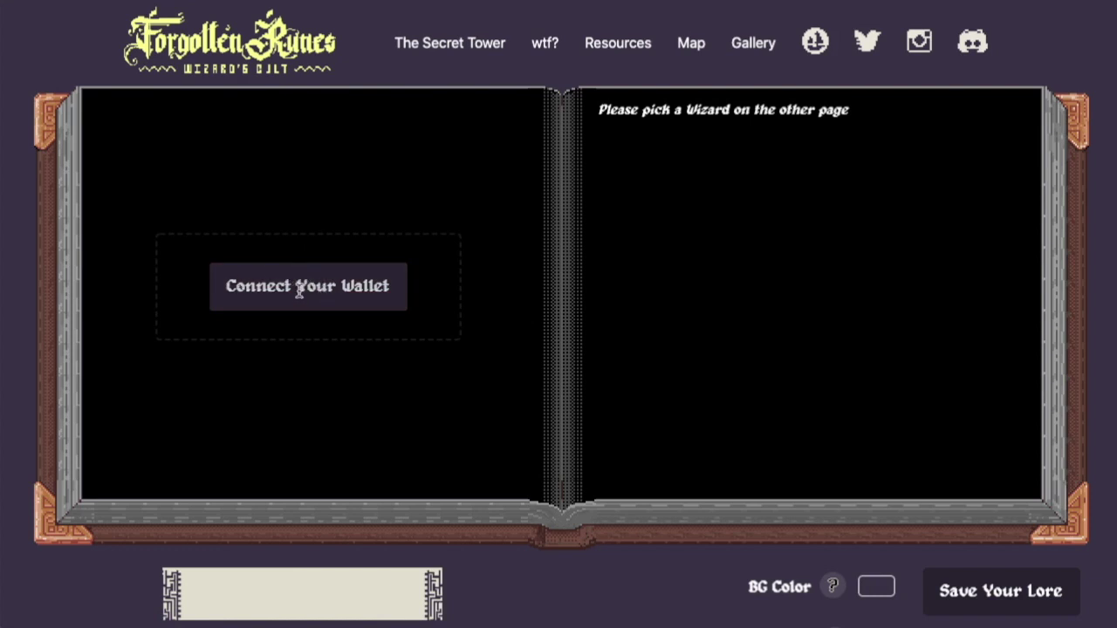
Connect the MetaMask wallet and pick Arch-Magician Leah (#61) as the lore's wizard
left_click(365, 295)
left_click(486, 295)
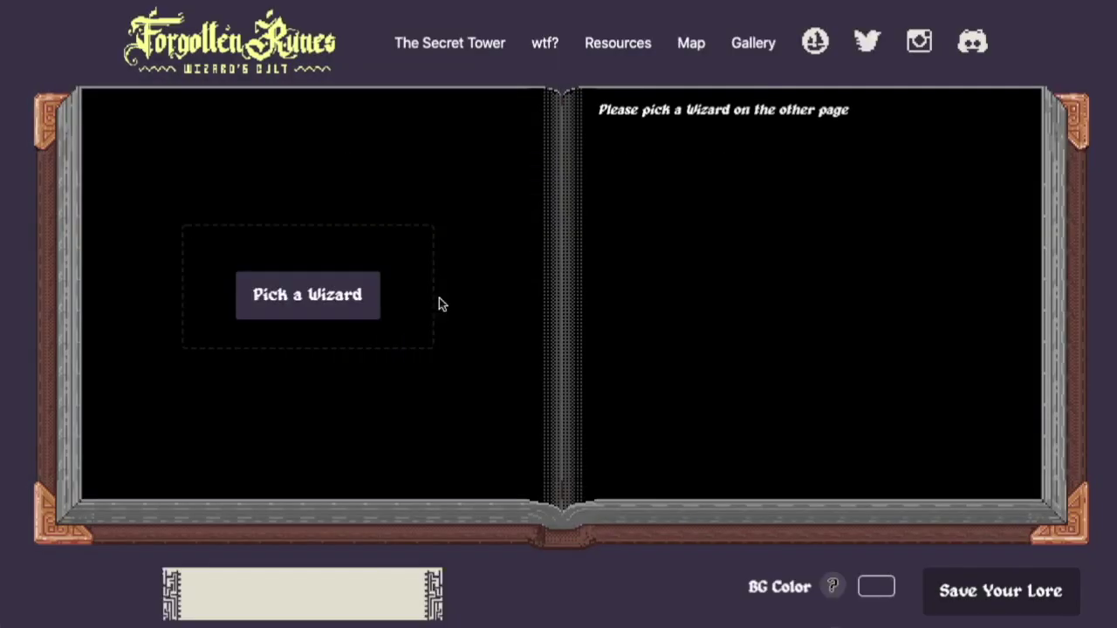
left_click(341, 295)
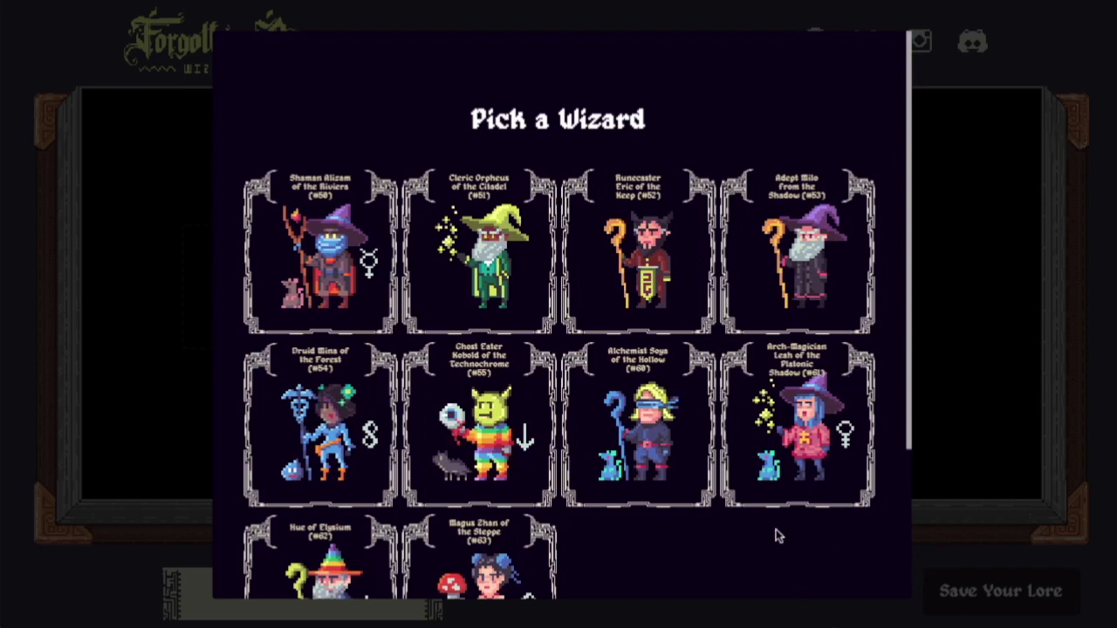
left_click(787, 426)
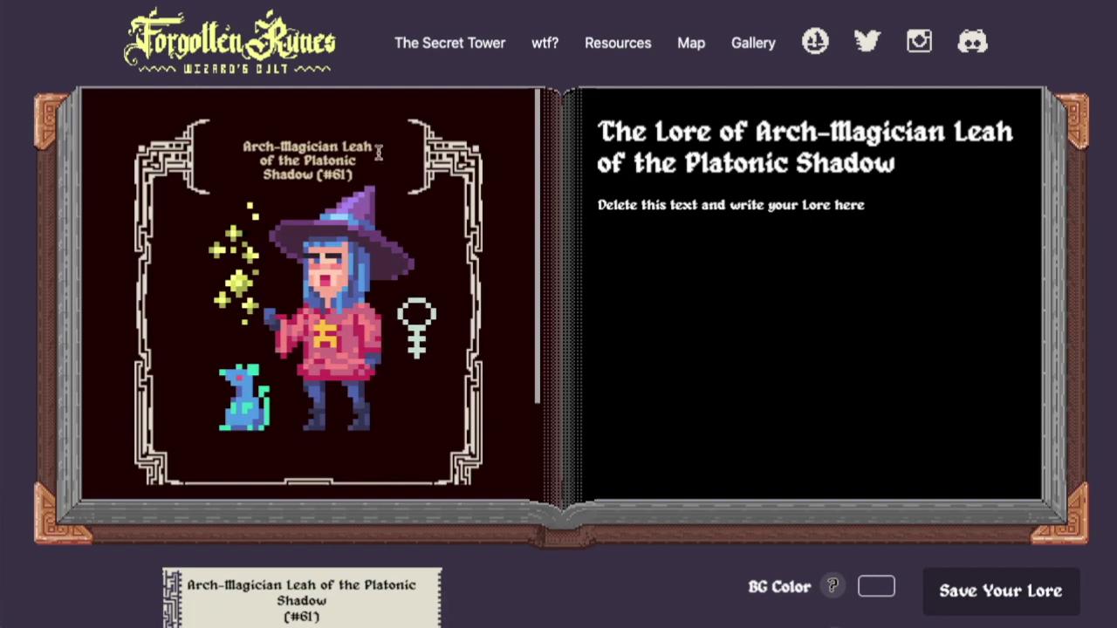
Append ' and her mouse' to the title and replace the placeholder with 'Our hero, one day as she walked through the forest'
left_click_drag(915, 170, 602, 87)
left_click(831, 174)
left_click(899, 170)
type("and her mouse")
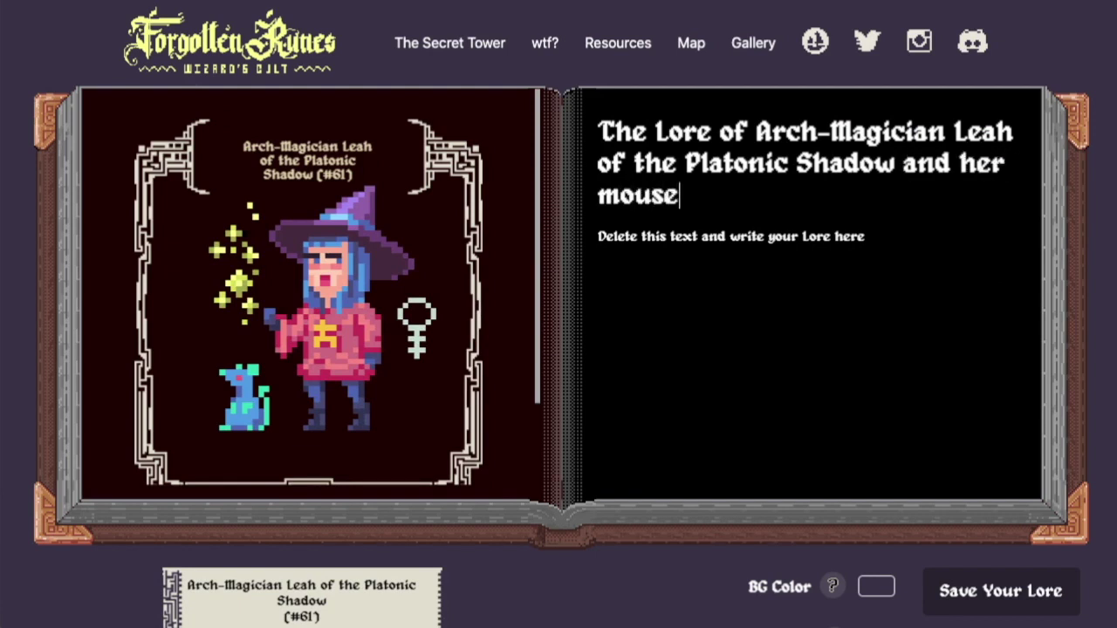
triple_click(779, 239)
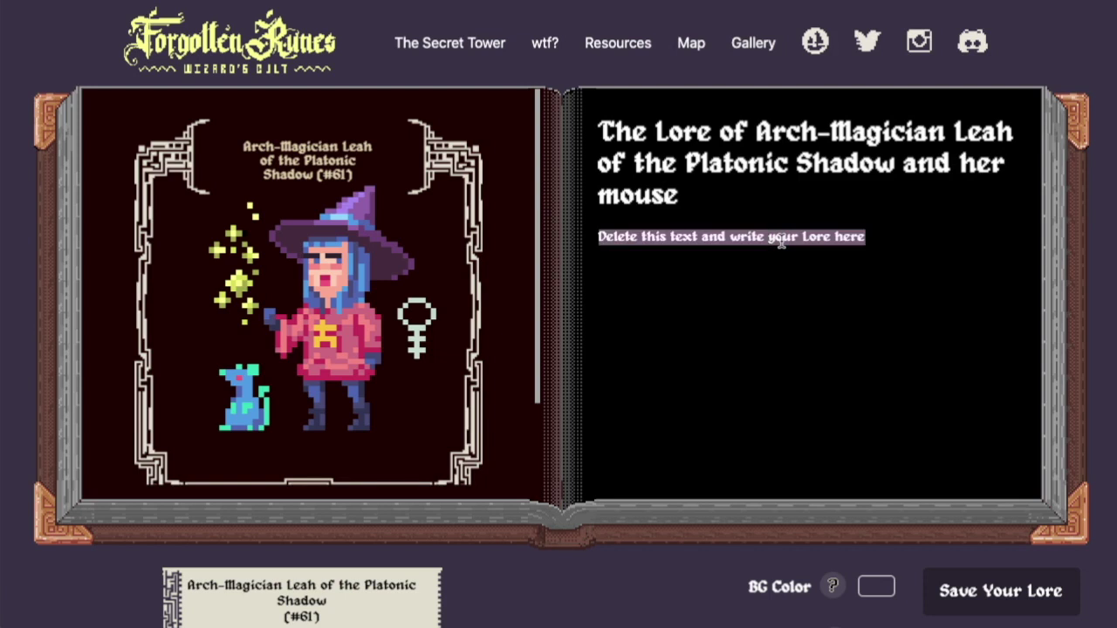
type("Our he")
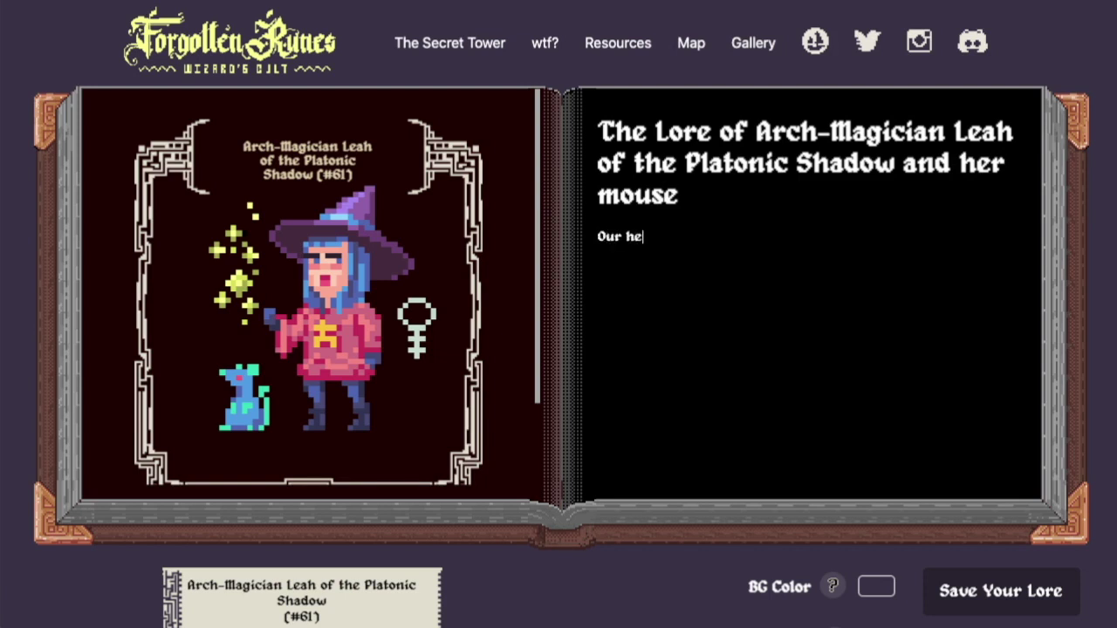
type("ro, one day as she w")
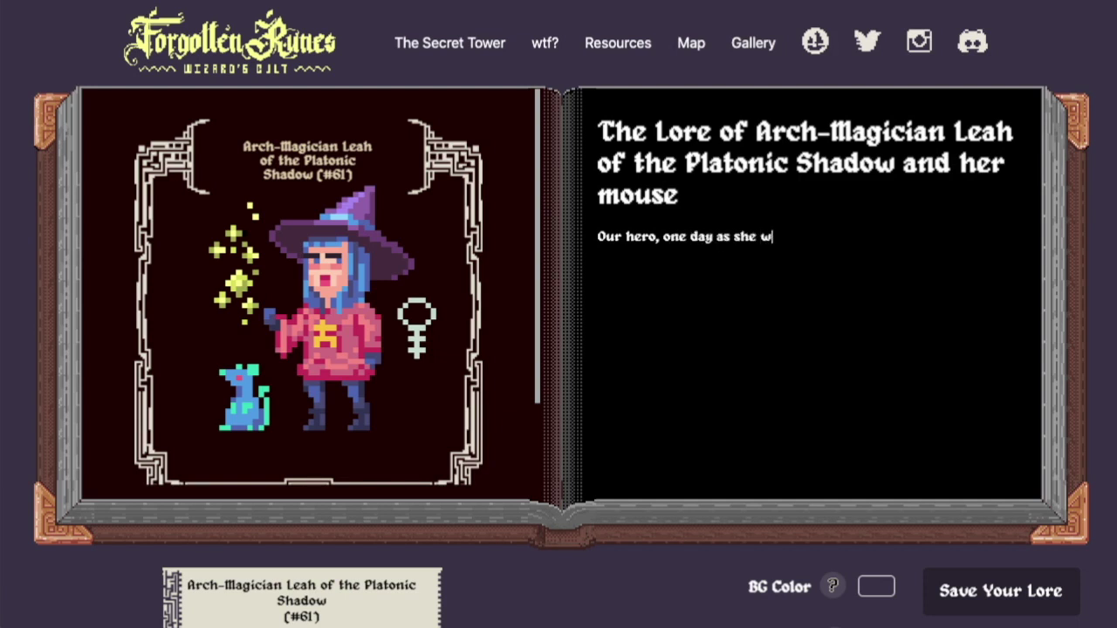
type("alked through the forest...")
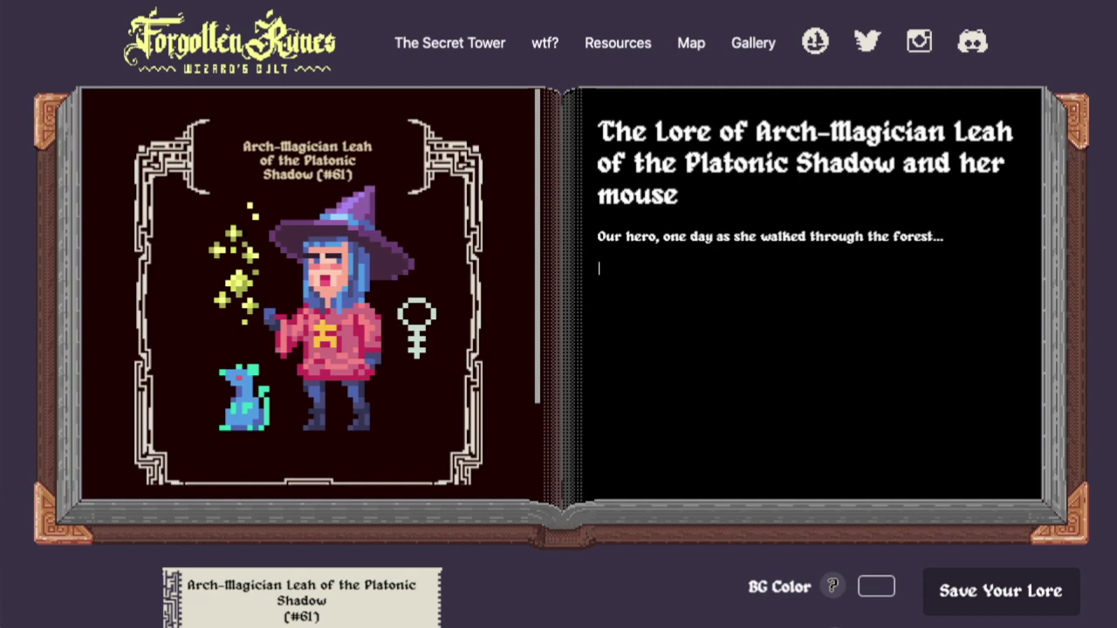
Set the lore page background colour to dark purple
scroll(881, 576, "down", 1)
left_click(877, 535)
scroll(990, 585, "down", 2)
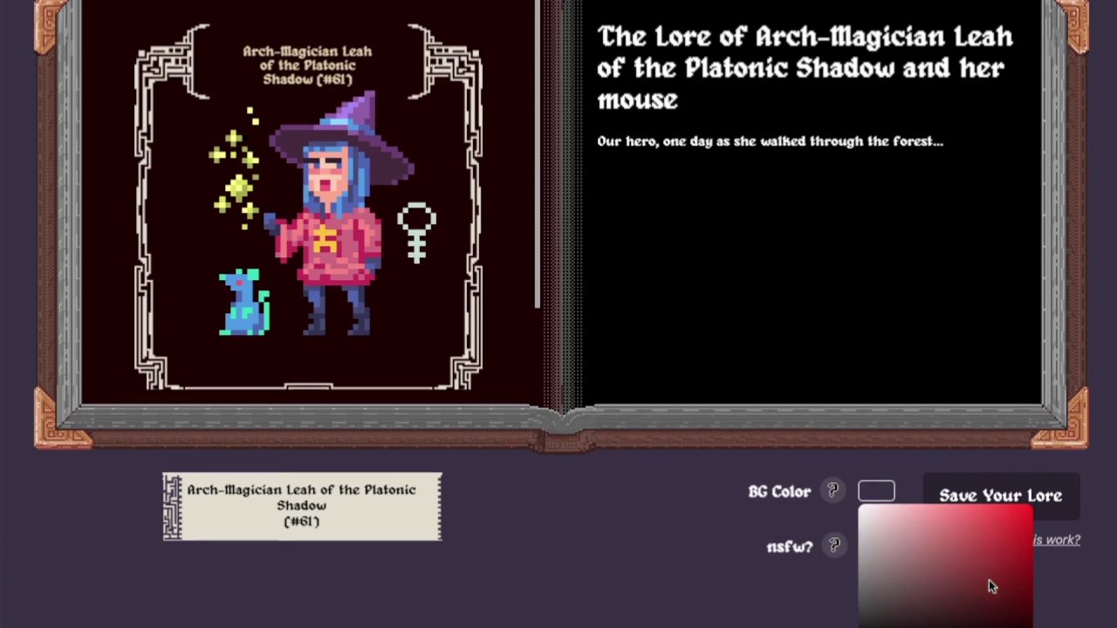
left_click(986, 617)
left_click(1010, 530)
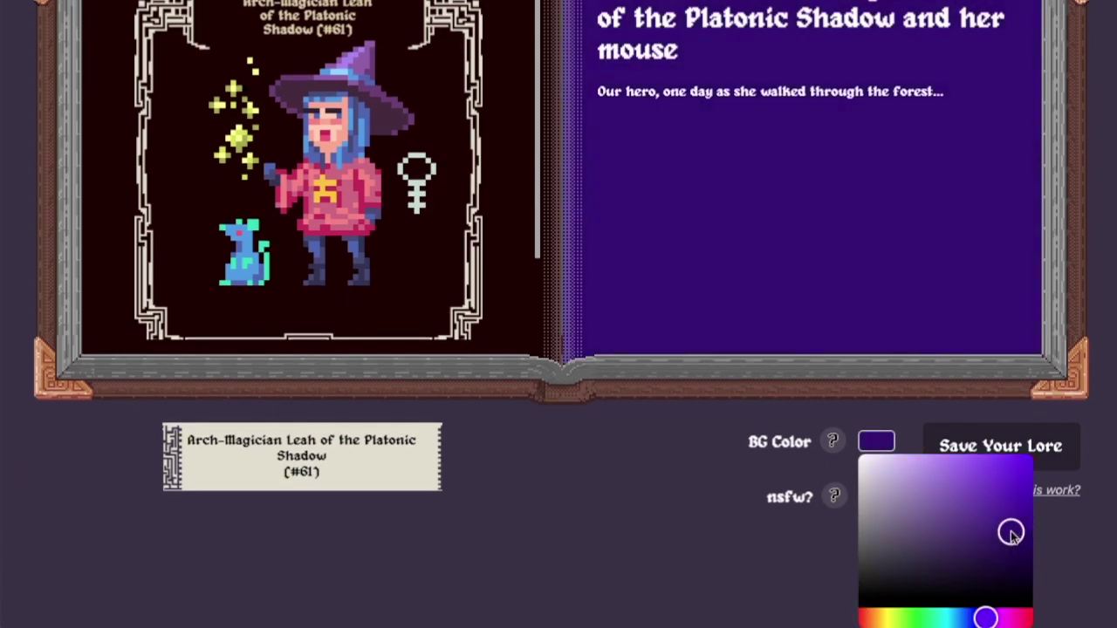
scroll(916, 489, "up", 3)
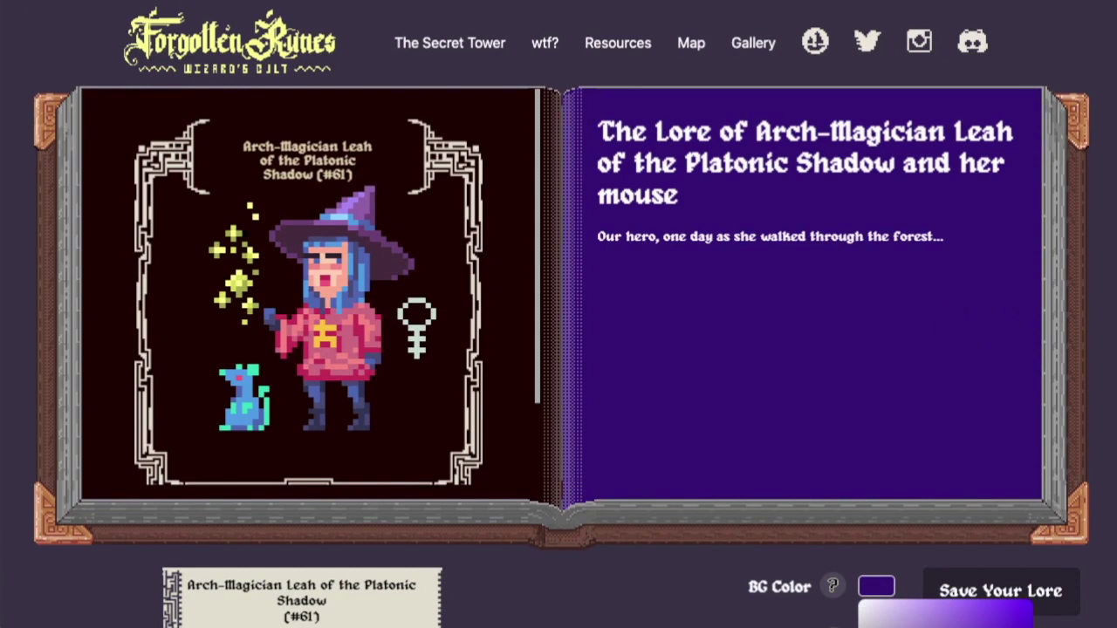
left_click(881, 589)
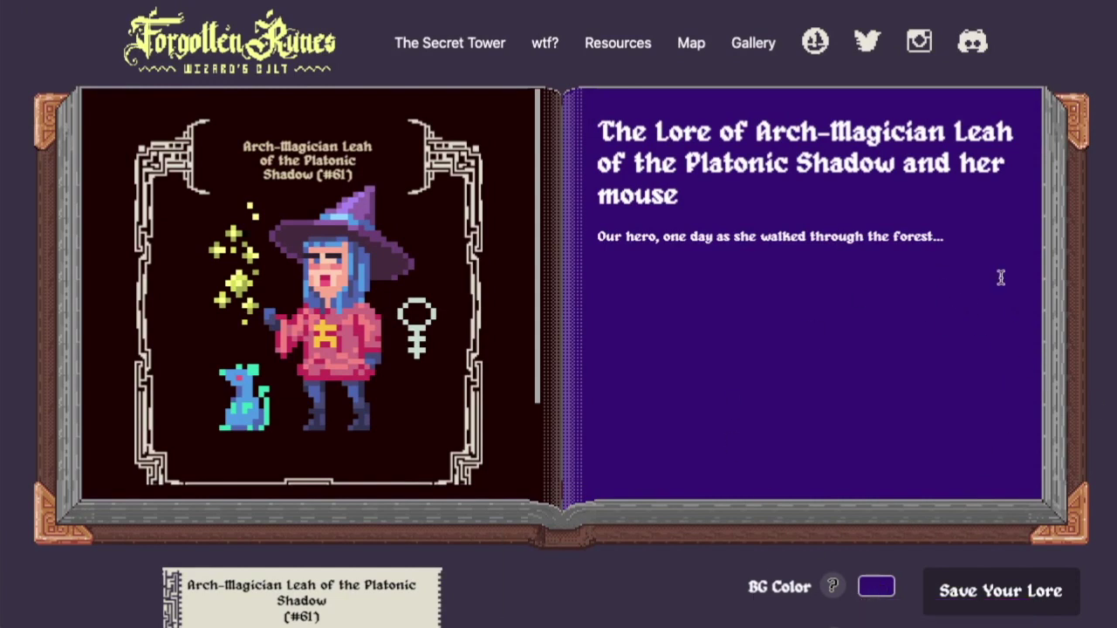
Drop the skeleton screenshot image onto the page below the story text
left_click_drag(1116, 466, 721, 362)
scroll(923, 276, "down", 3)
scroll(923, 276, "up", 3)
Save Leah's lore, signing the MetaMask request and confirming the on-chain transaction
left_click(995, 591)
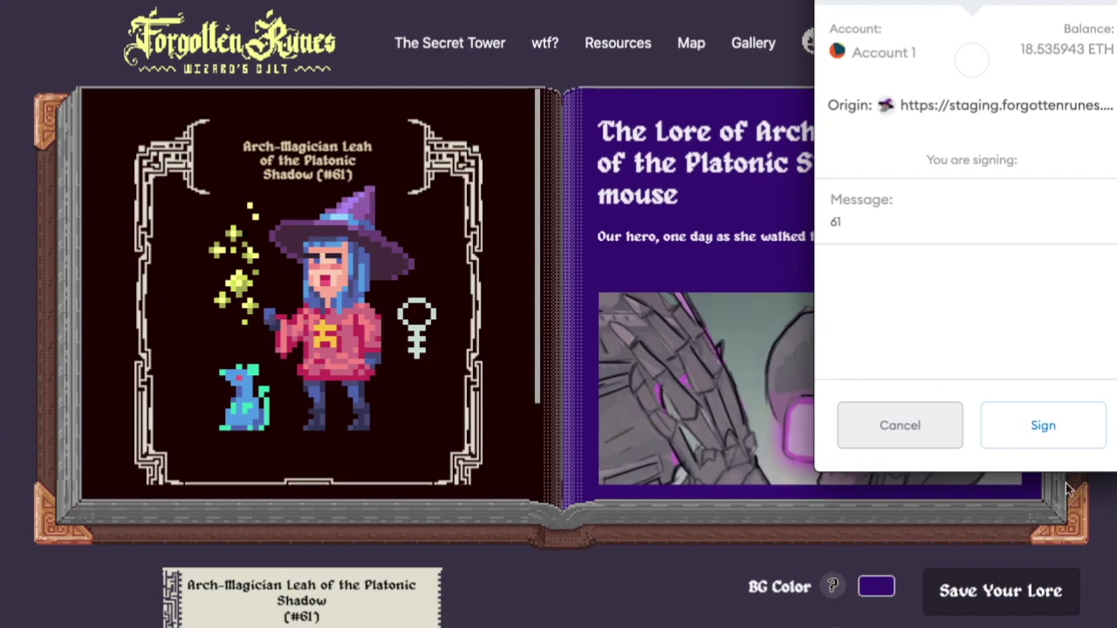
left_click(1052, 434)
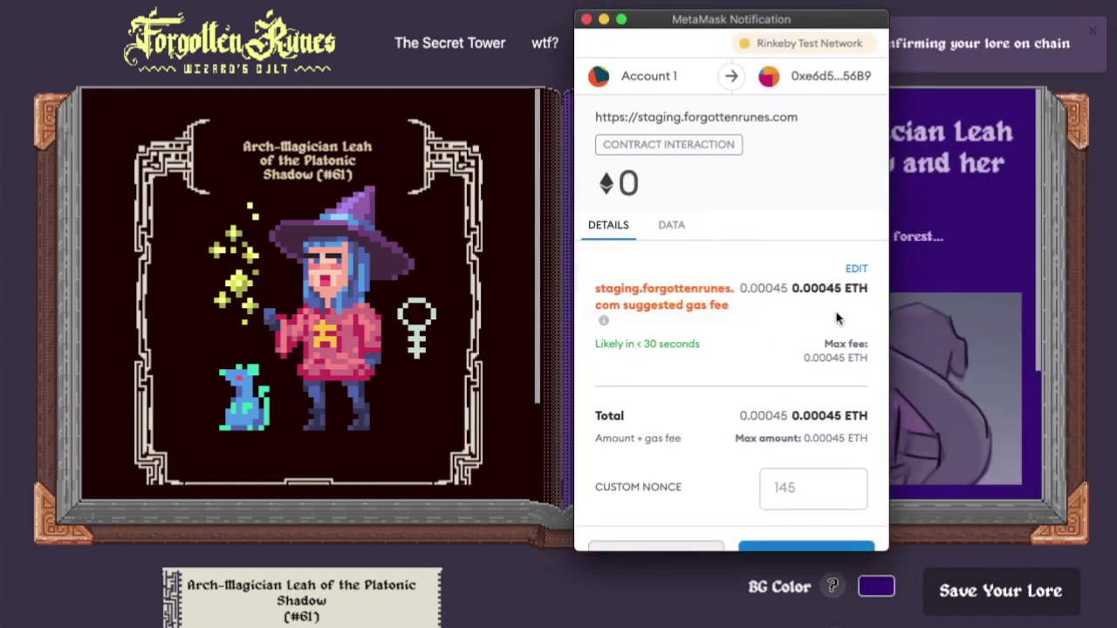
scroll(834, 319, "down", 1)
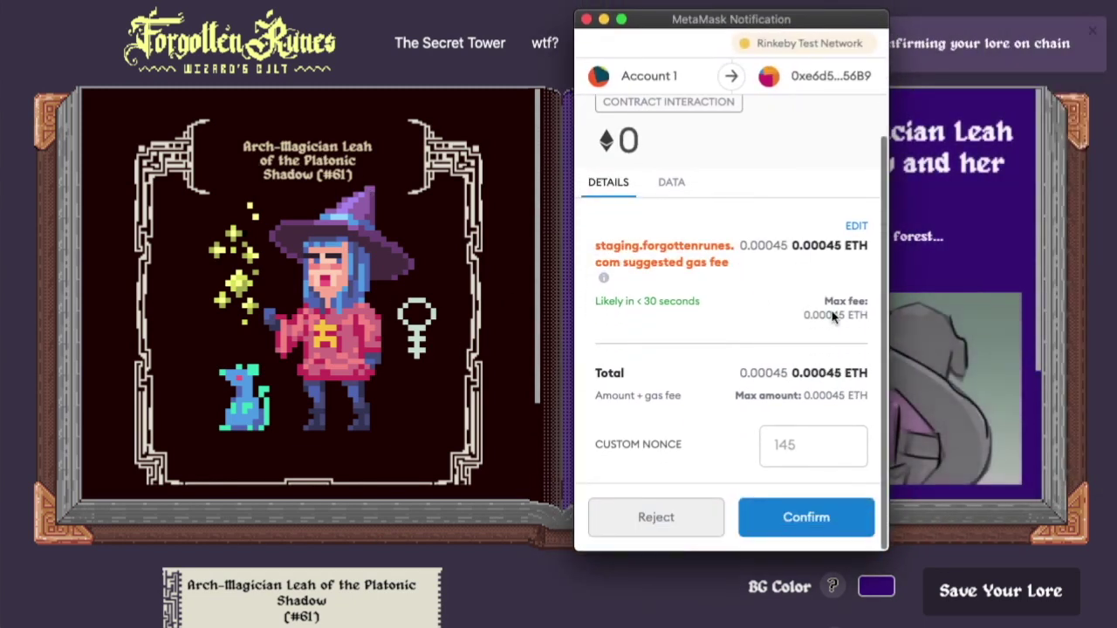
left_click(822, 519)
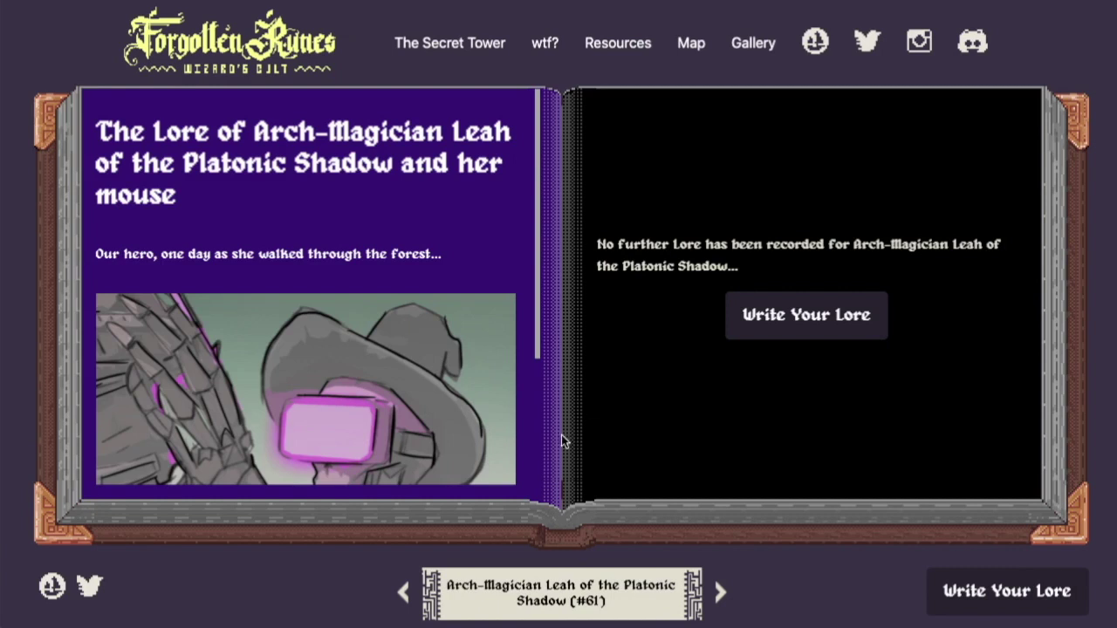
left_click(398, 607)
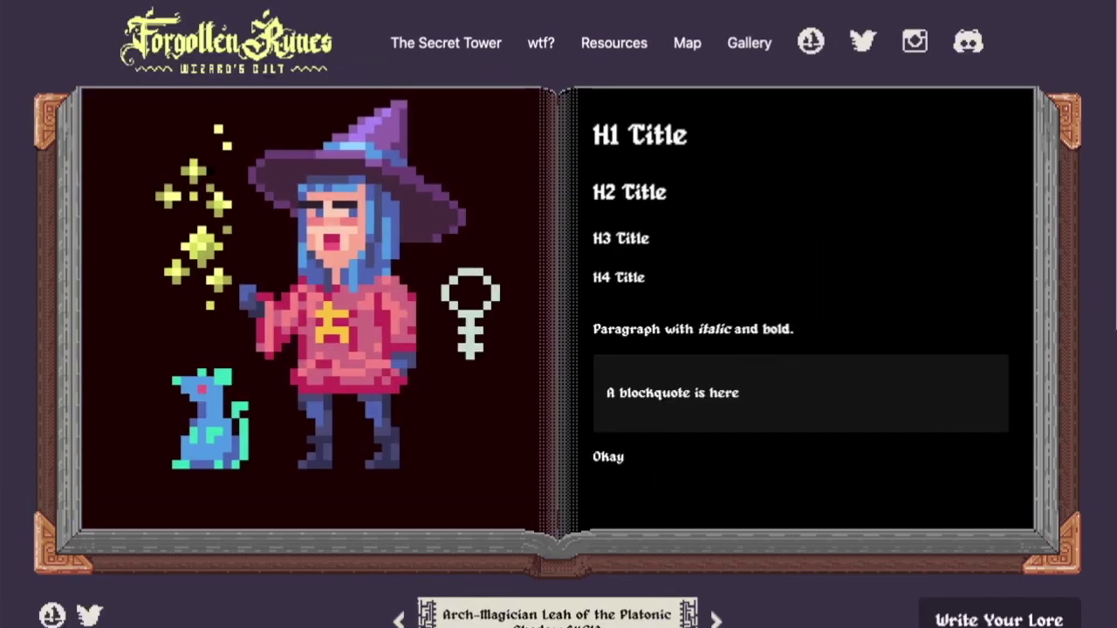
left_click_drag(653, 155, 656, 374)
left_click(666, 392)
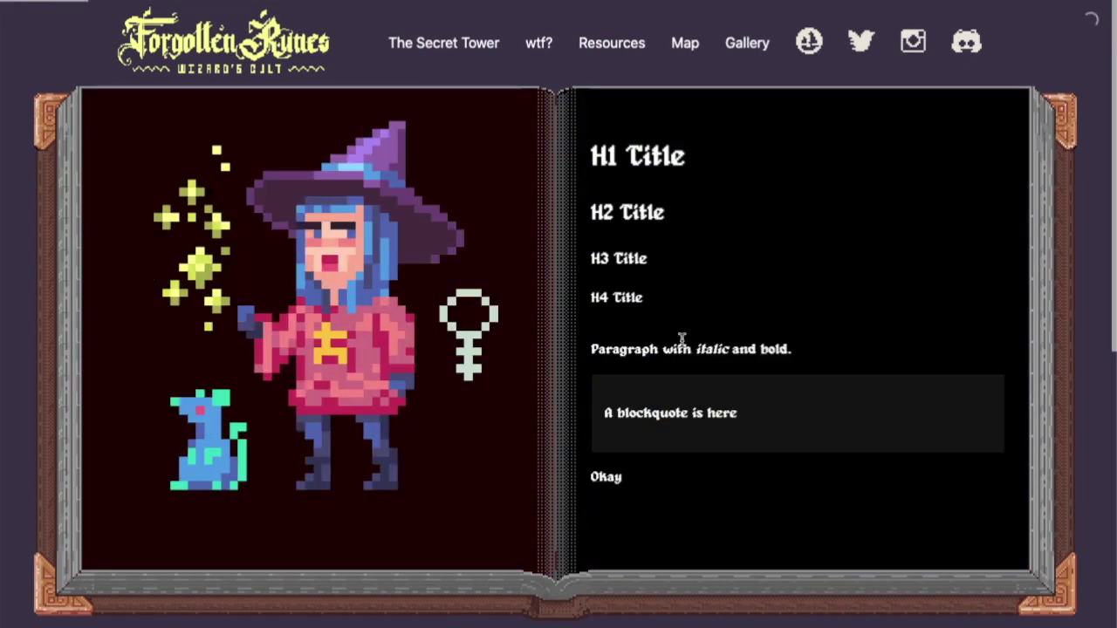
scroll(544, 100, "down", 1)
scroll(611, 131, "up", 1)
left_click_drag(599, 155, 718, 162)
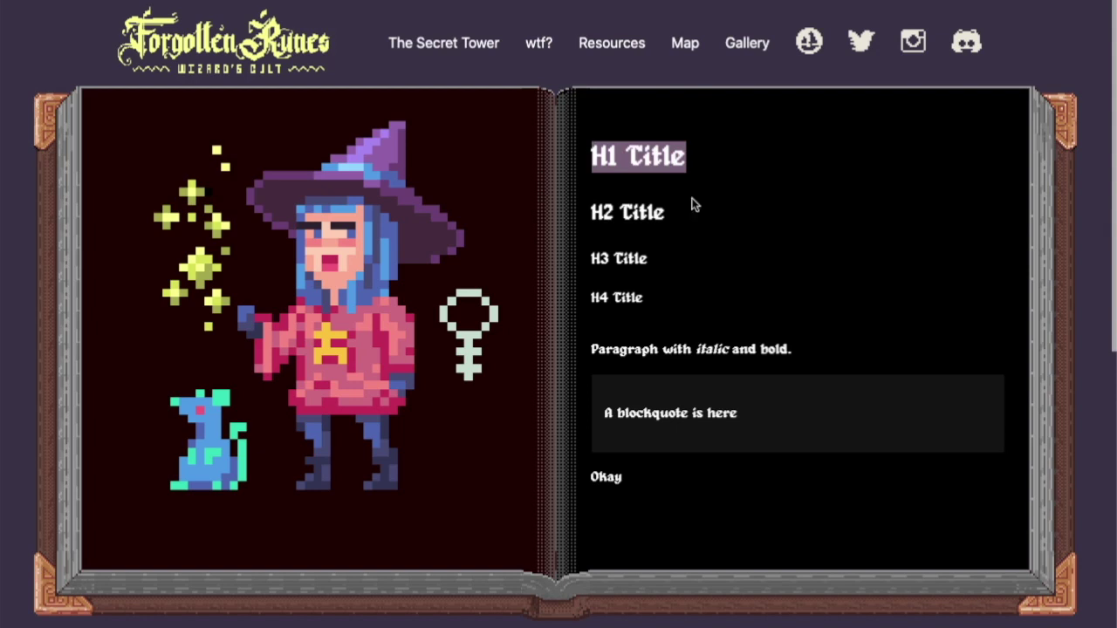
left_click_drag(625, 258, 690, 281)
left_click_drag(630, 350, 756, 349)
left_click(776, 346)
triple_click(660, 410)
left_click(669, 474)
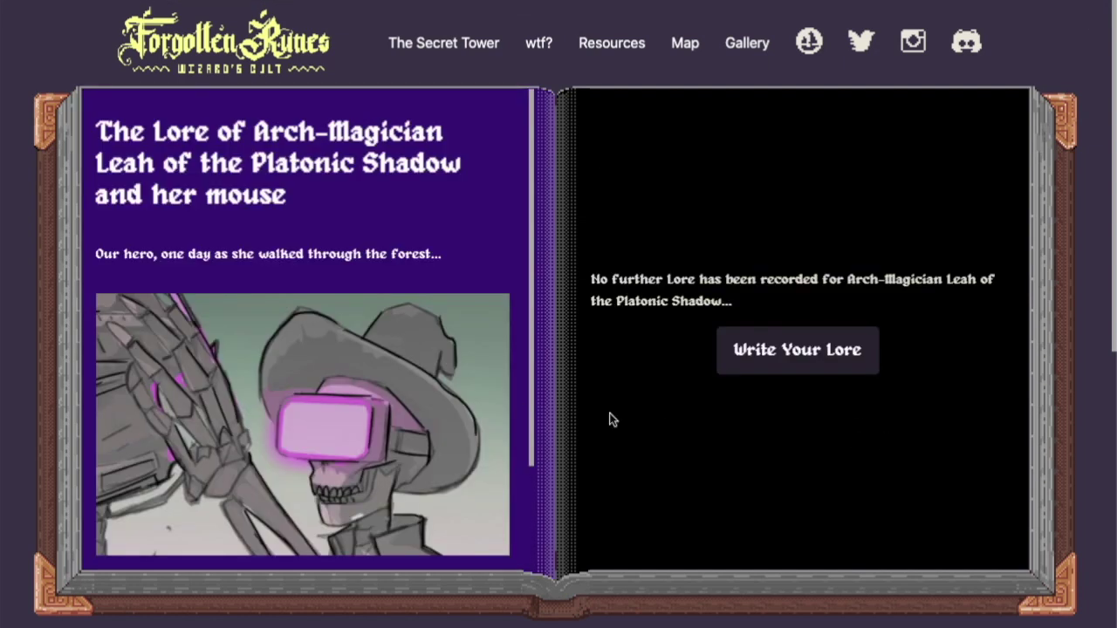
scroll(295, 353, "down", 3)
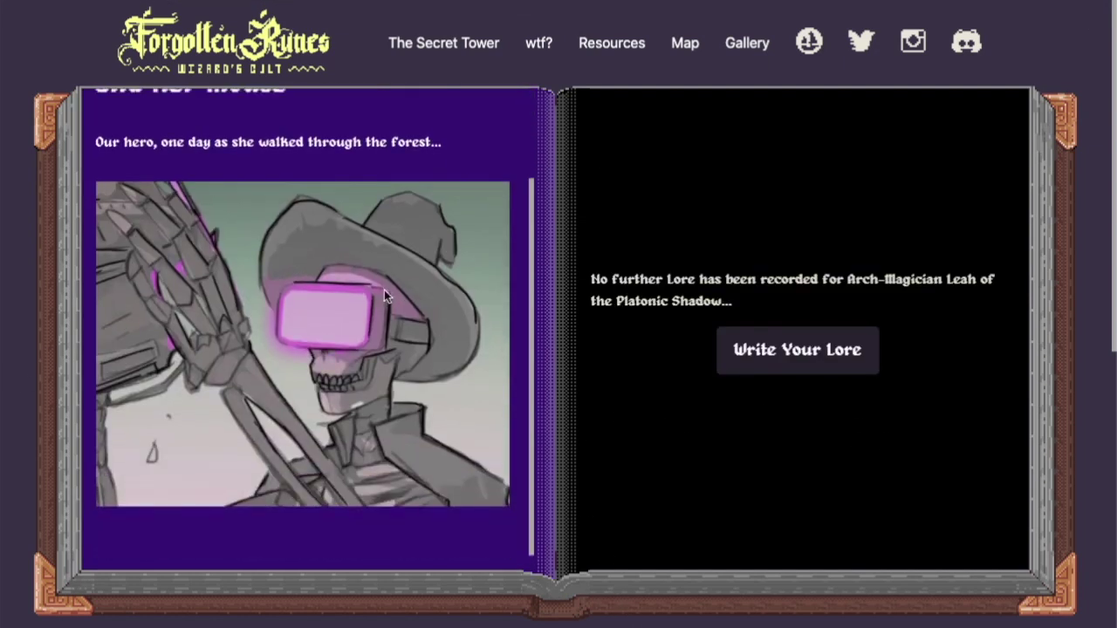
scroll(384, 290, "up", 3)
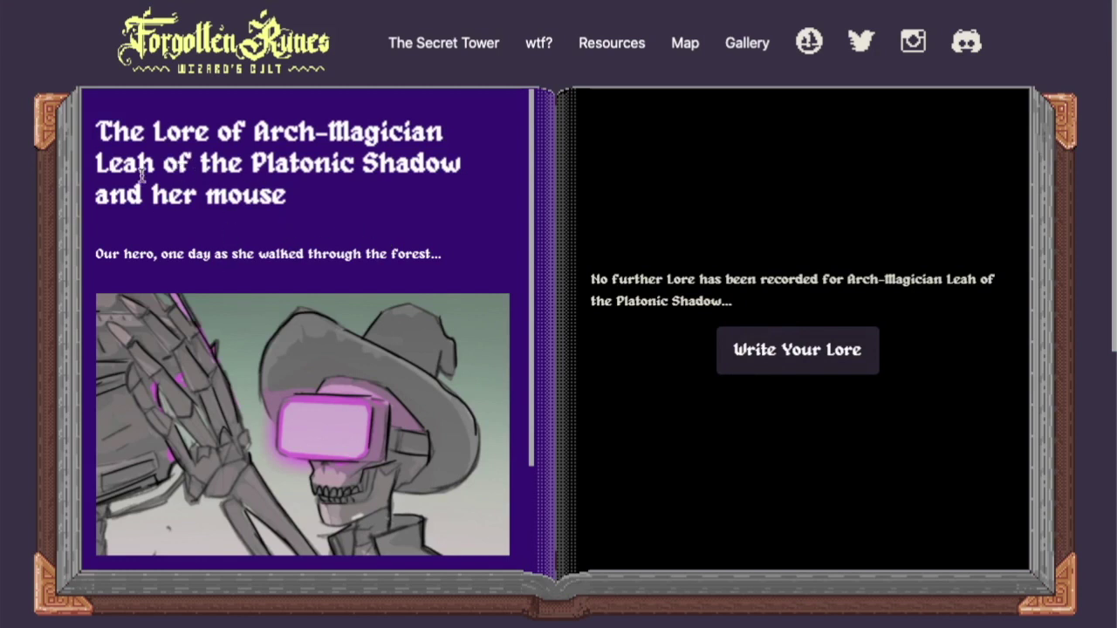
scroll(436, 231, "down", 2)
scroll(451, 205, "up", 2)
scroll(363, 422, "down", 2)
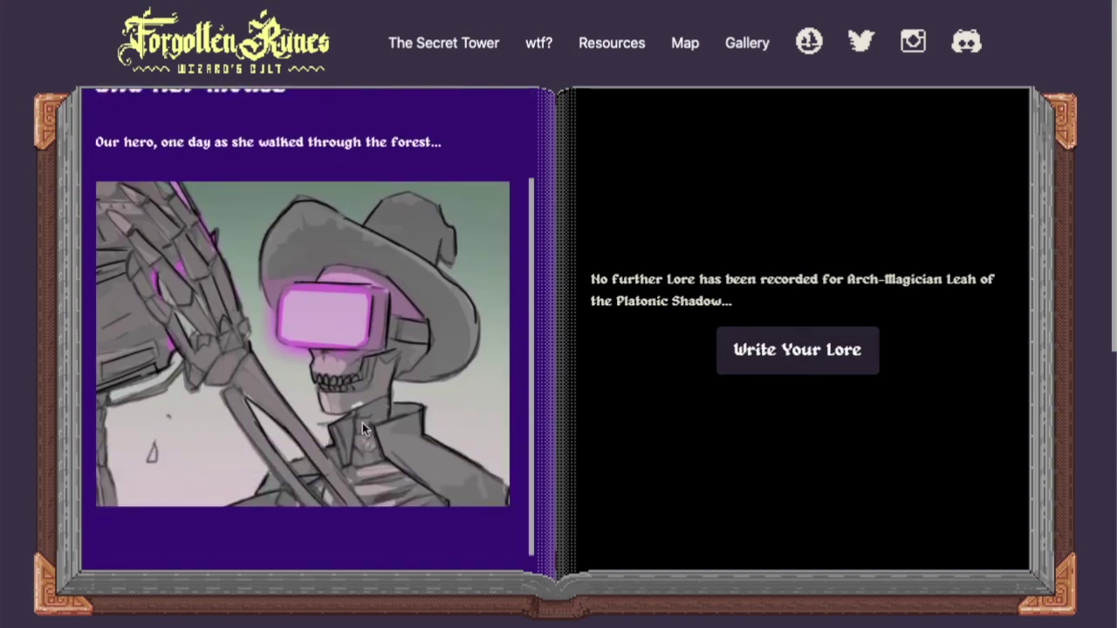
scroll(393, 412, "up", 2)
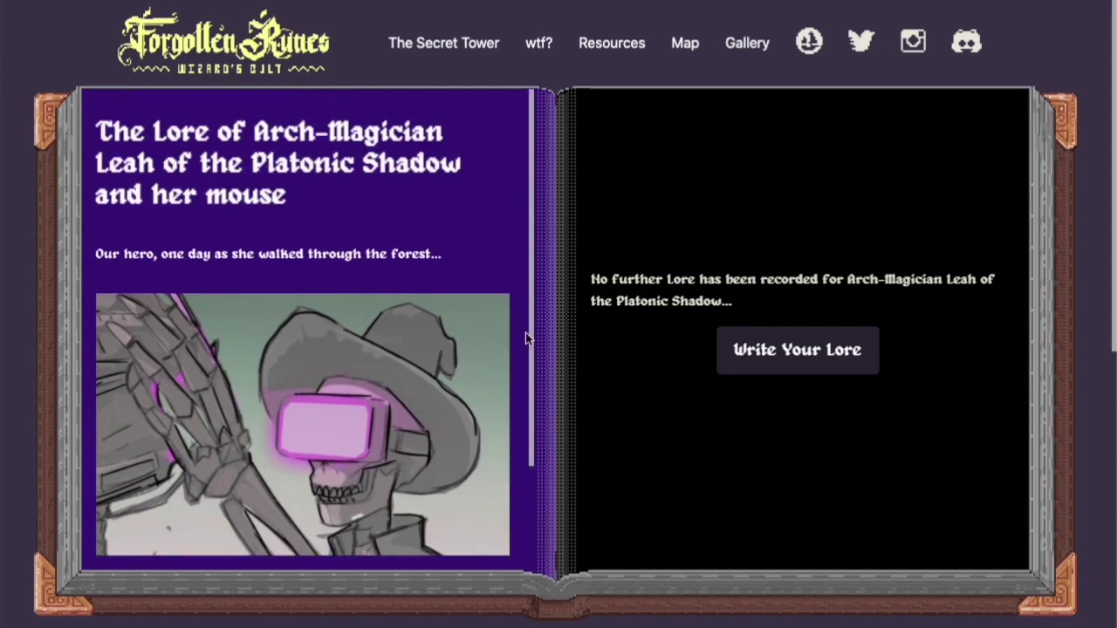
scroll(399, 305, "down", 2)
scroll(399, 305, "up", 2)
Move to the next wizard and select Conjurer Apollo of the Mount (#4940) in the wizard gallery
key("Right")
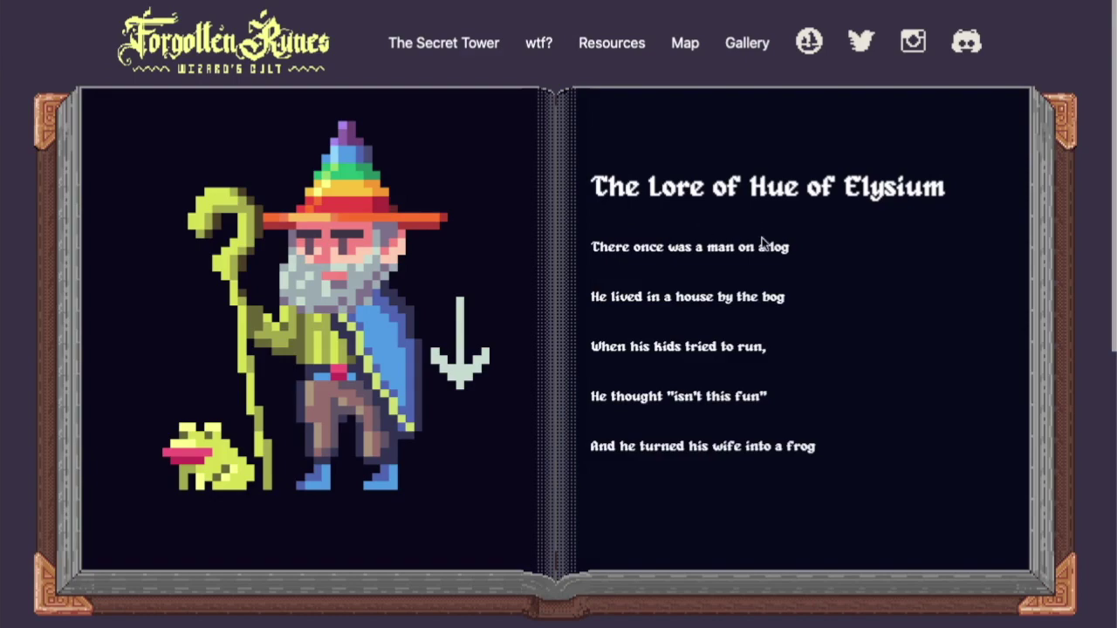
scroll(724, 459, "down", 6)
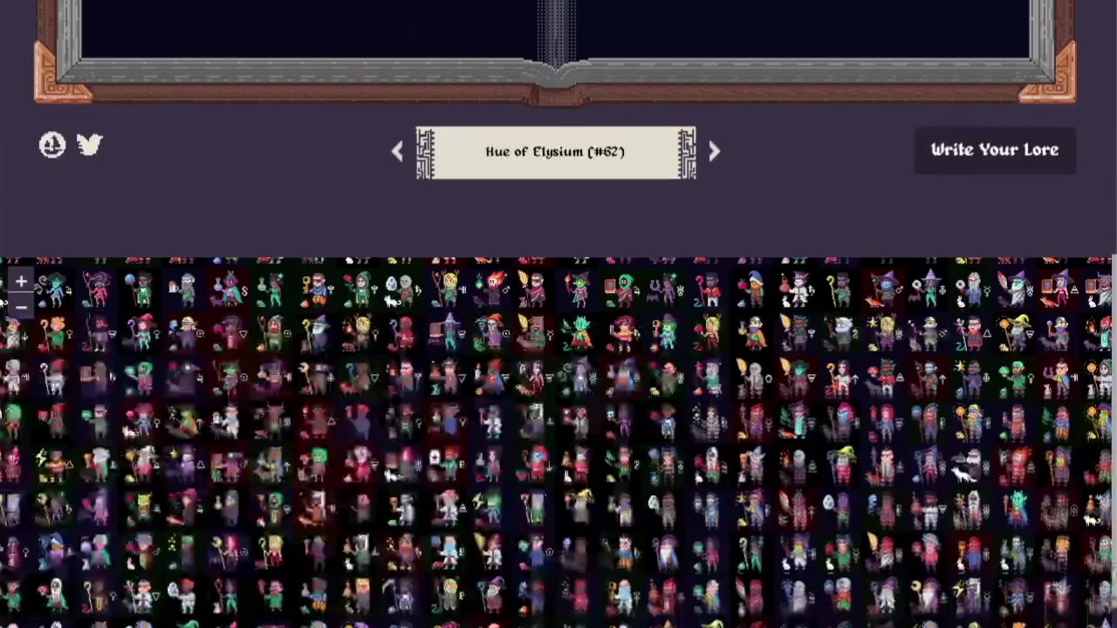
left_click_drag(419, 434, 516, 435)
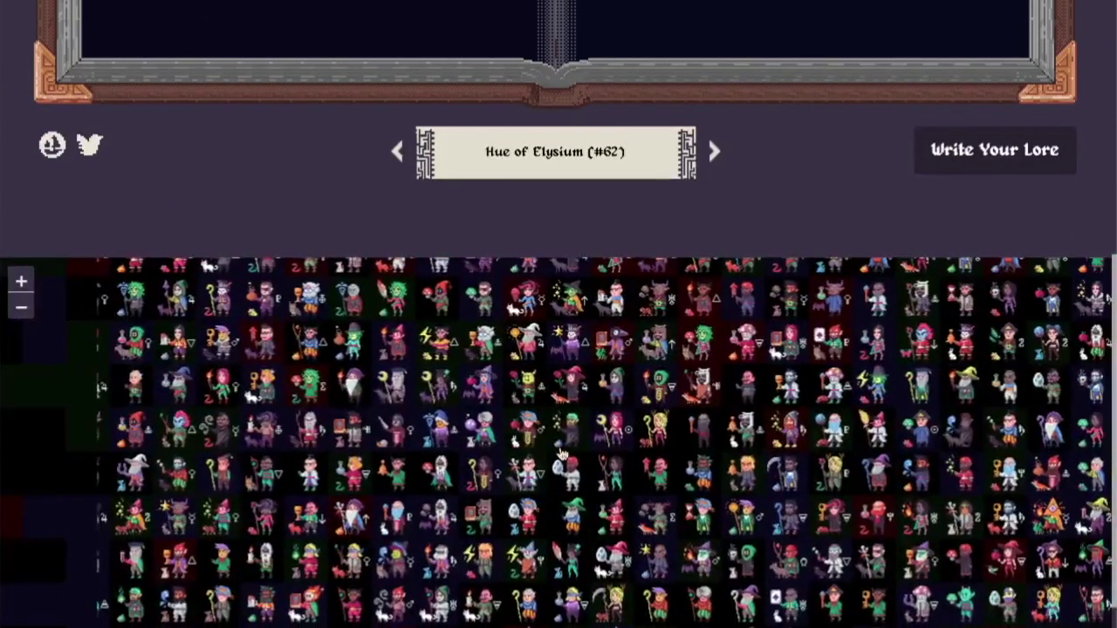
left_click(517, 434)
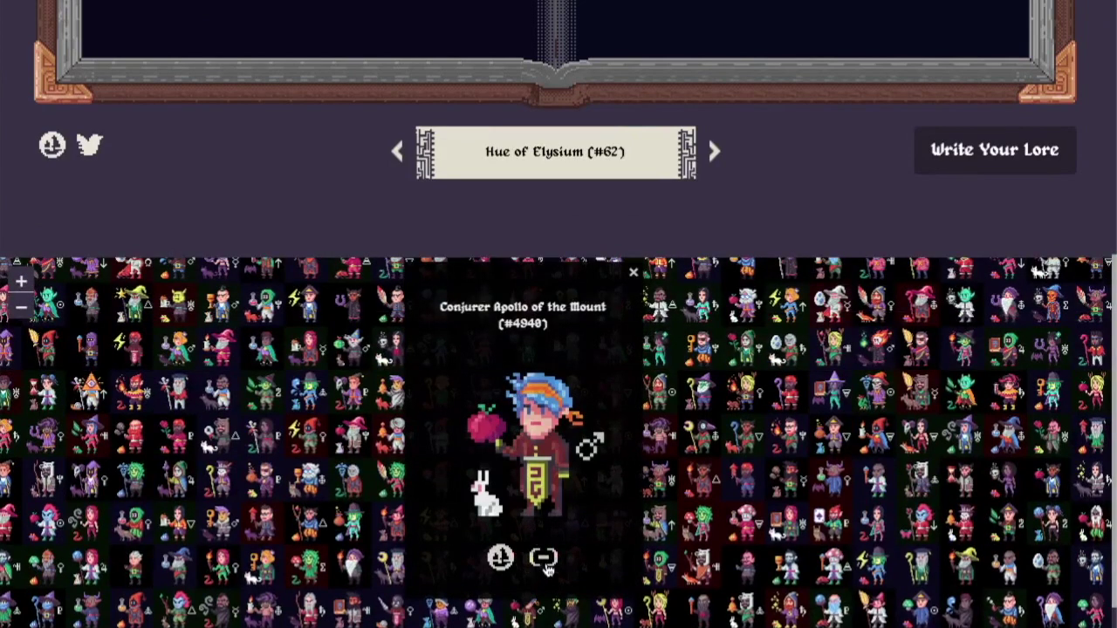